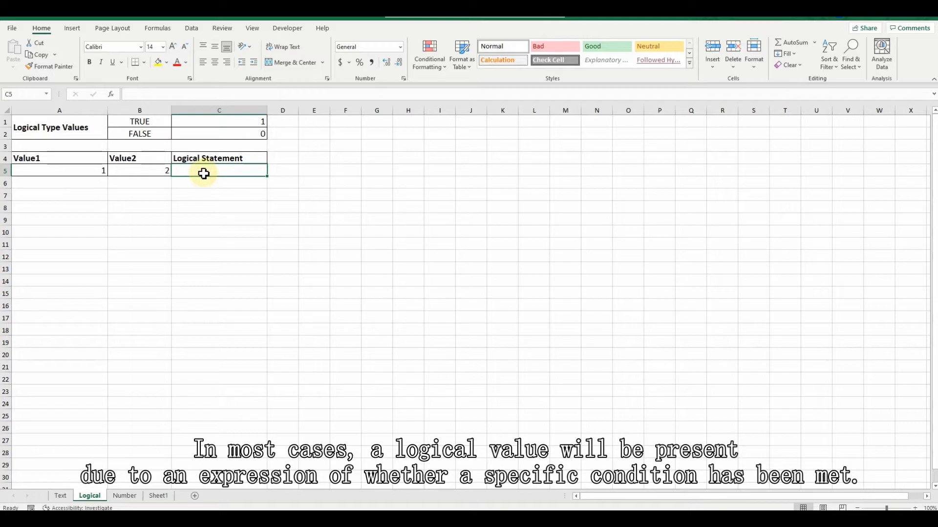
Enter the formula =A5<B5 in the Logical Statement cell C5 to compare Value1 with Value2
{"action": "type", "text": "="}
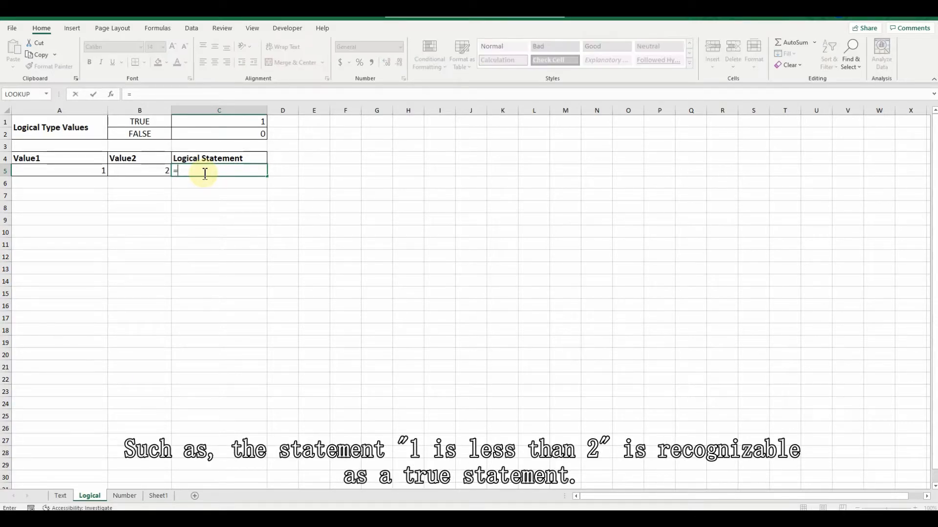
{"action": "left_click", "coordinate": [84, 170]}
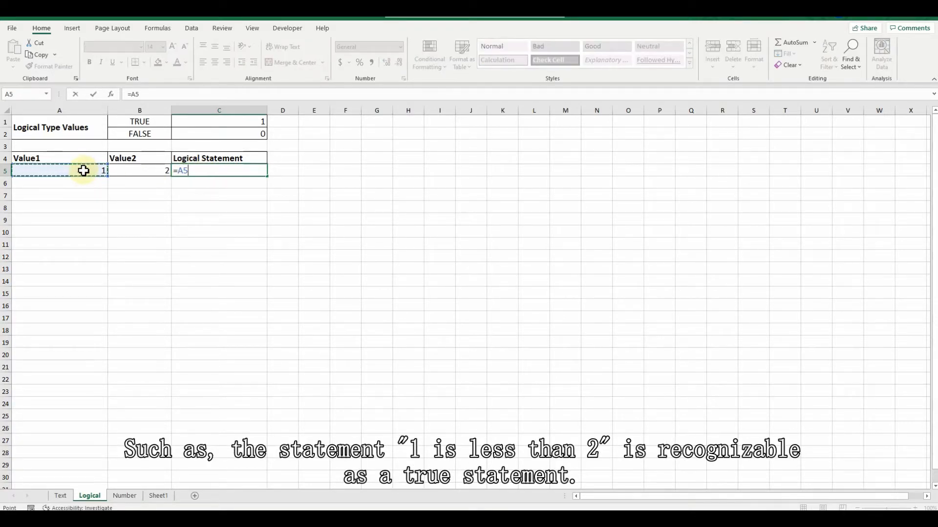
{"action": "type", "text": "<"}
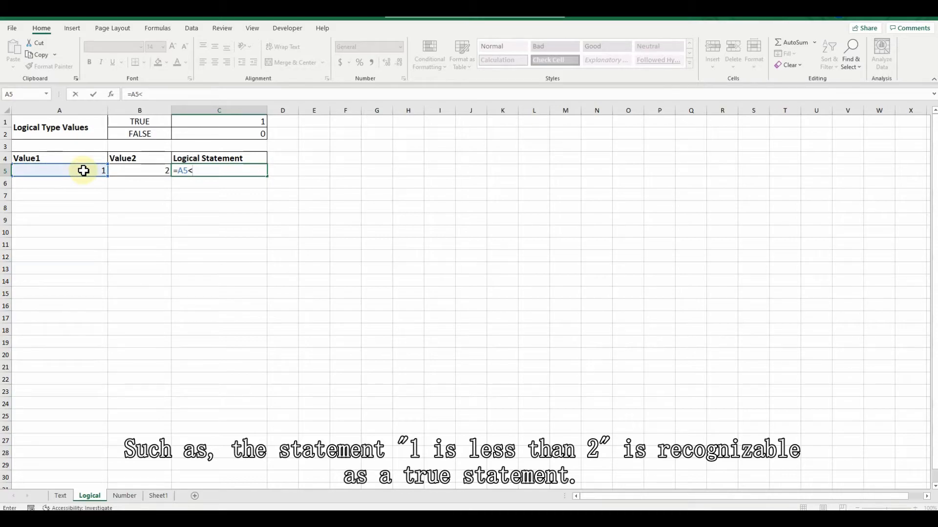
{"action": "left_click", "coordinate": [151, 174]}
{"action": "key", "text": "Return"}
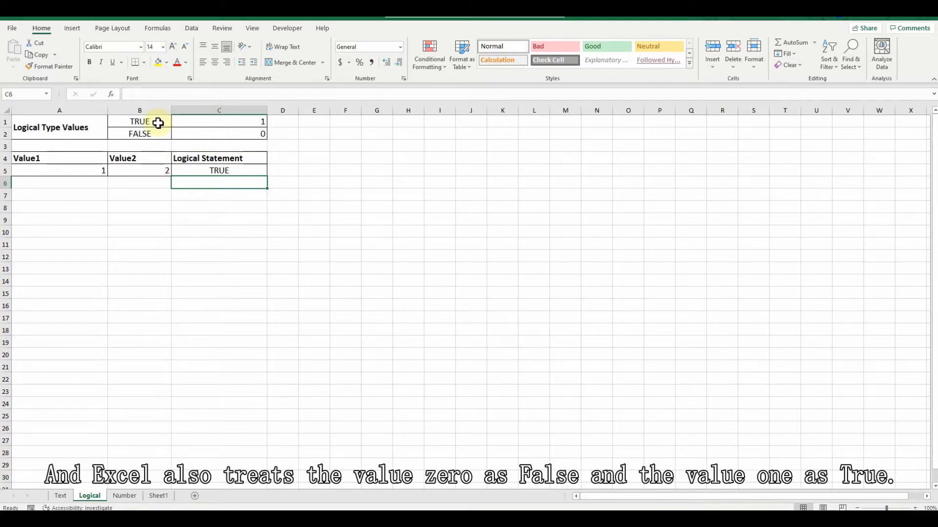
{"action": "key", "text": "Up"}
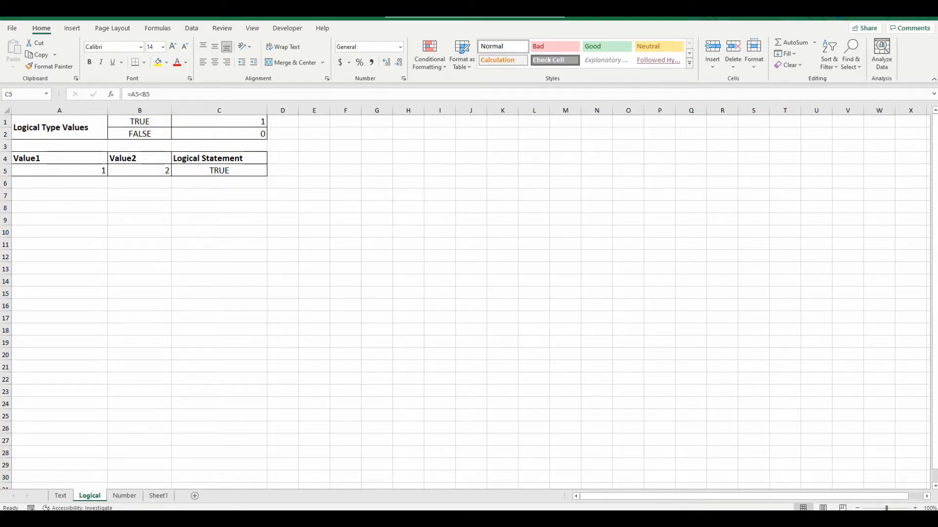
{"action": "left_click", "coordinate": [215, 169]}
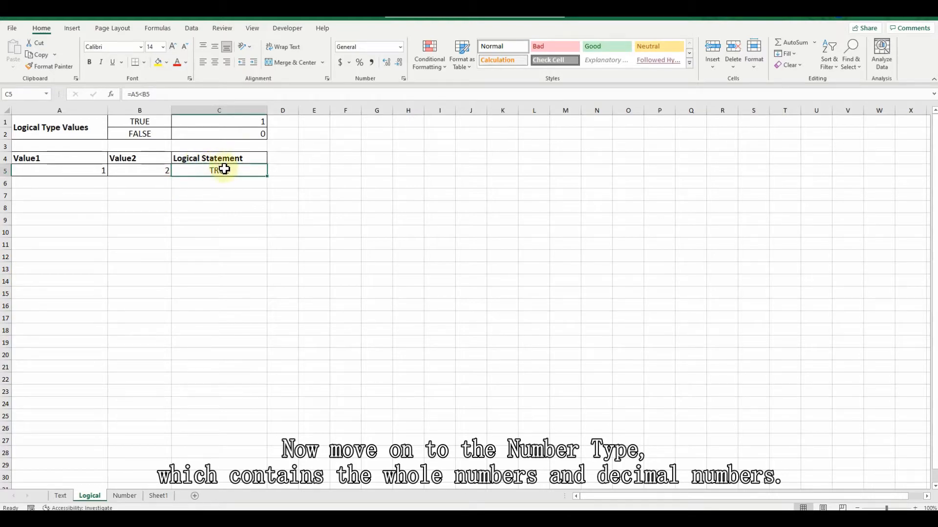
{"action": "left_click", "coordinate": [125, 496]}
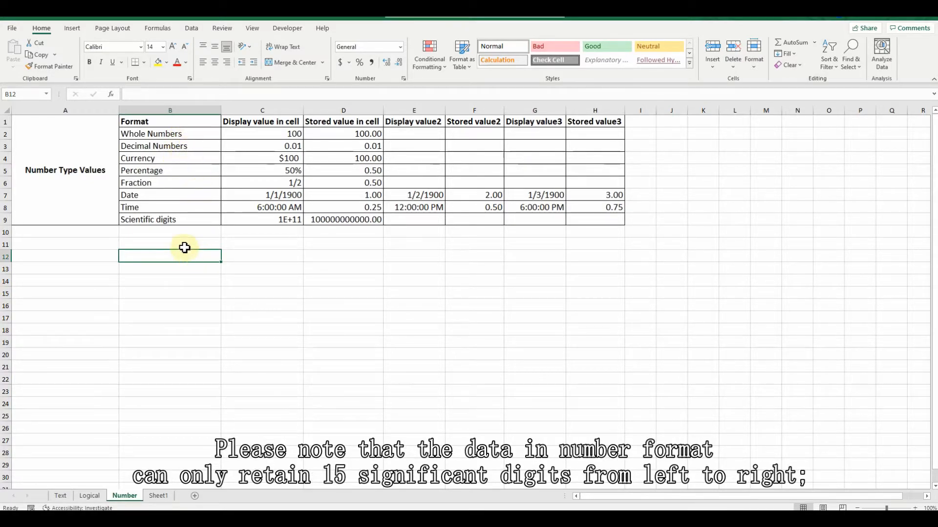
{"action": "left_click", "coordinate": [400, 46]}
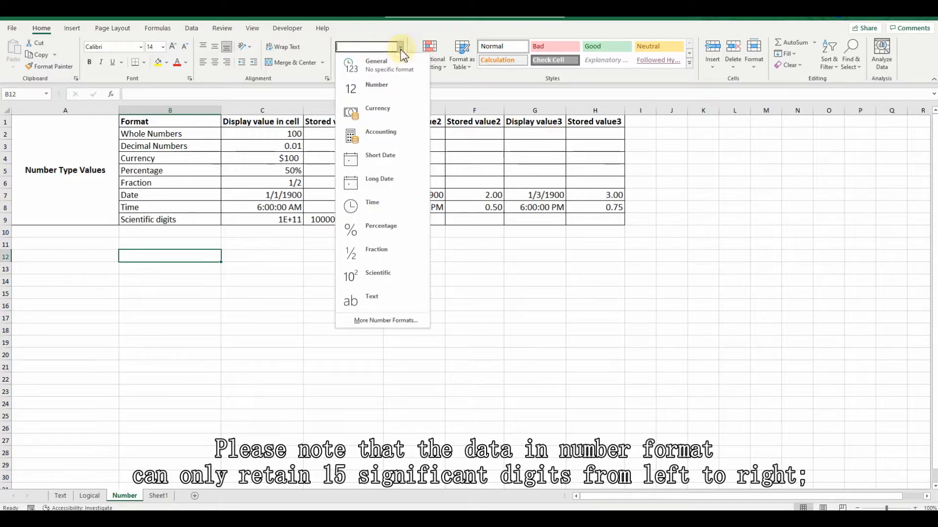
{"action": "left_click", "coordinate": [382, 89]}
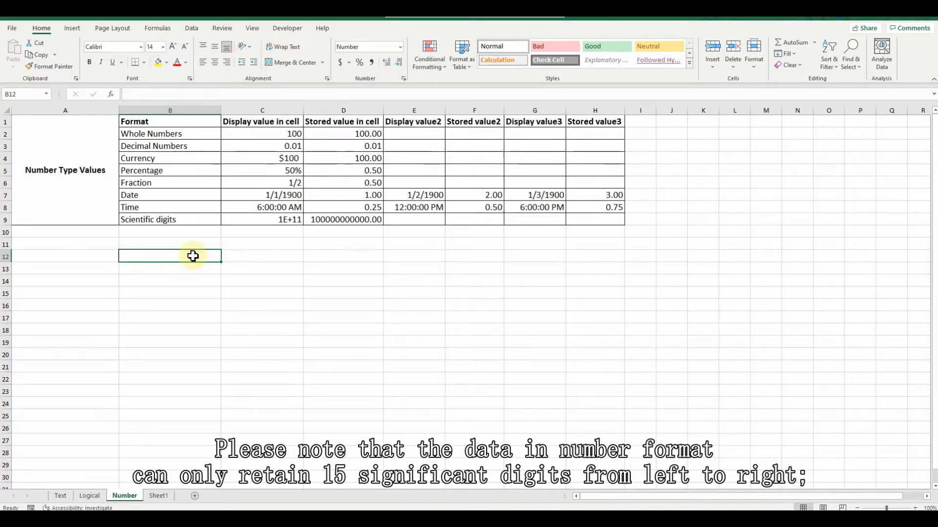
{"action": "type", "text": "123456789"}
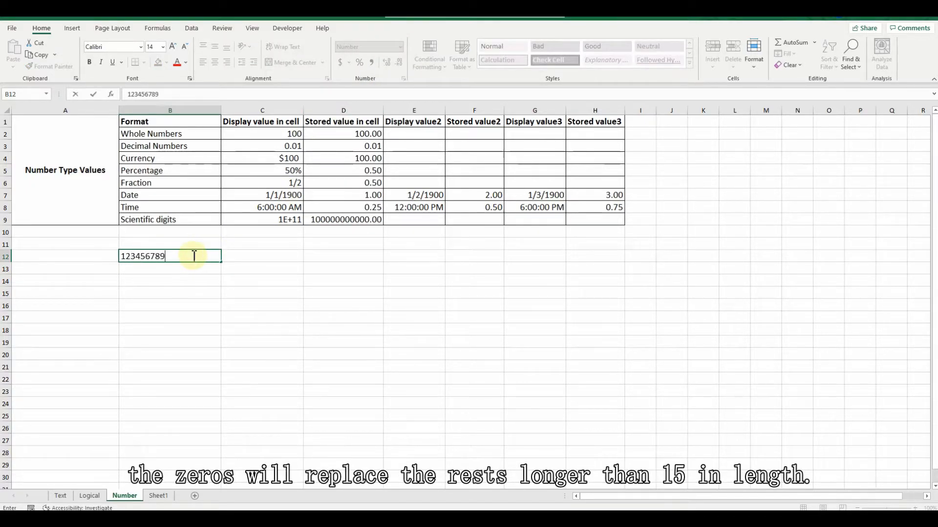
{"action": "type", "text": "0123456"}
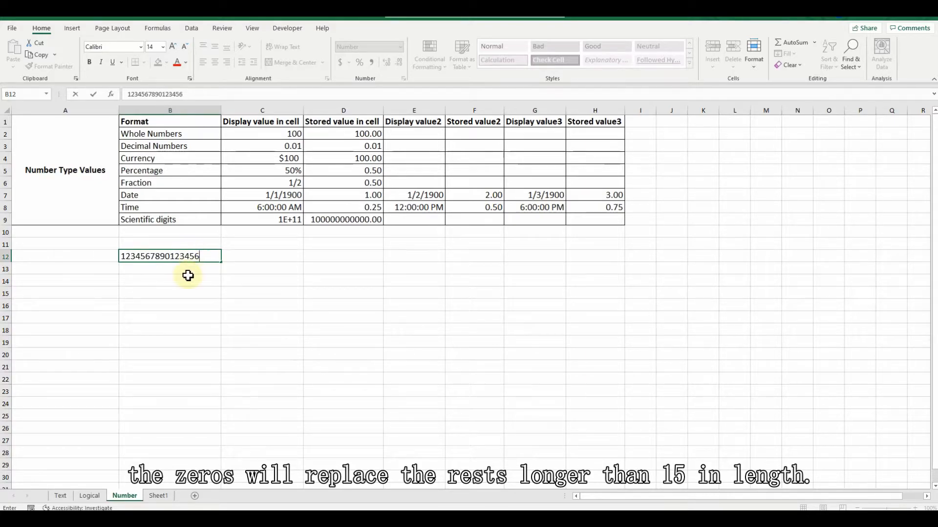
{"action": "left_click", "coordinate": [188, 282]}
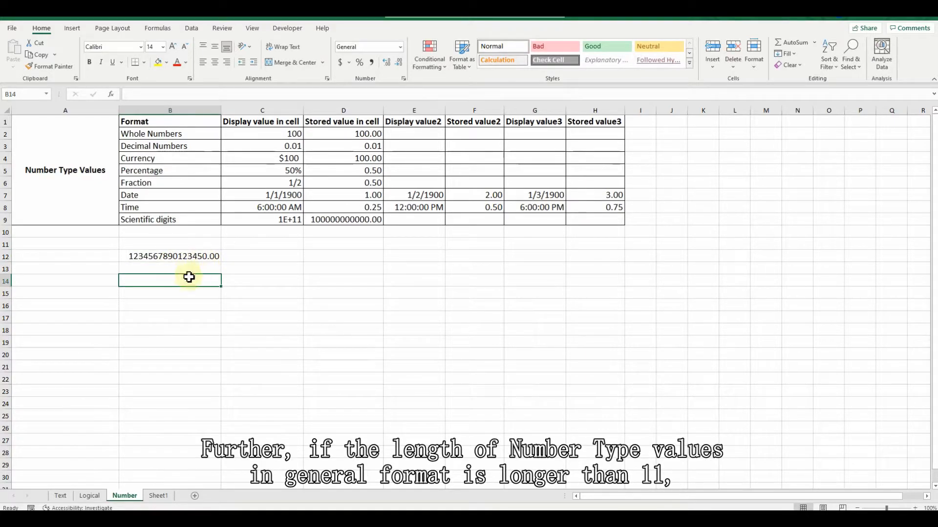
{"action": "left_click", "coordinate": [187, 271]}
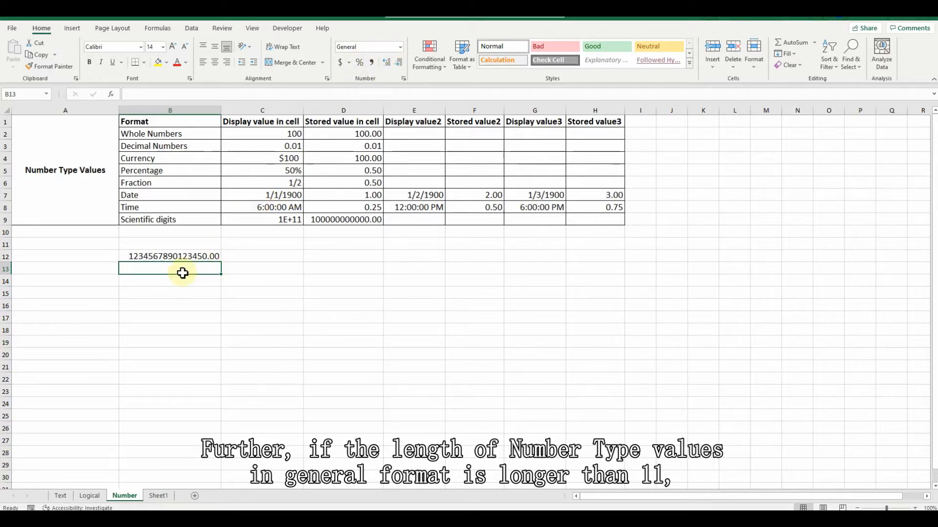
{"action": "type", "text": "1234567"}
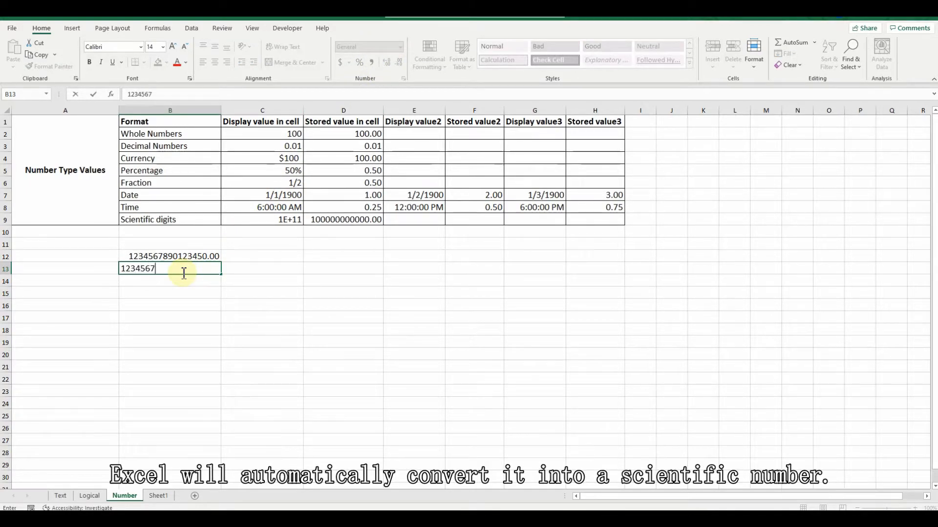
{"action": "type", "text": "89012"}
{"action": "key", "text": "Return"}
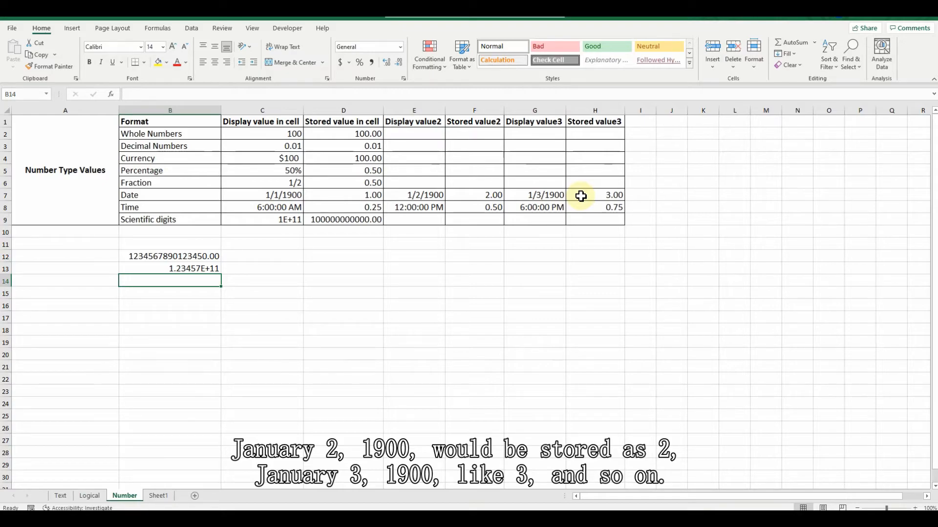
{"action": "left_click", "coordinate": [640, 195]}
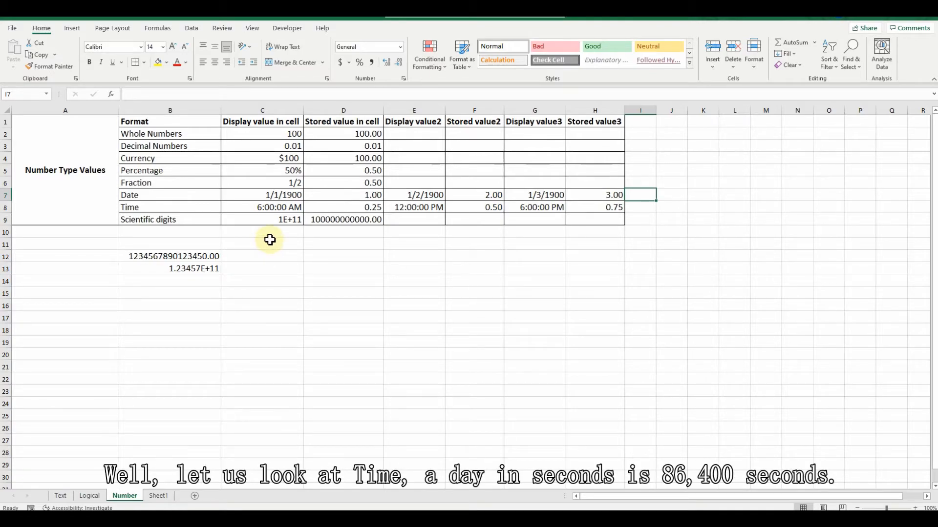
{"action": "left_click", "coordinate": [200, 209]}
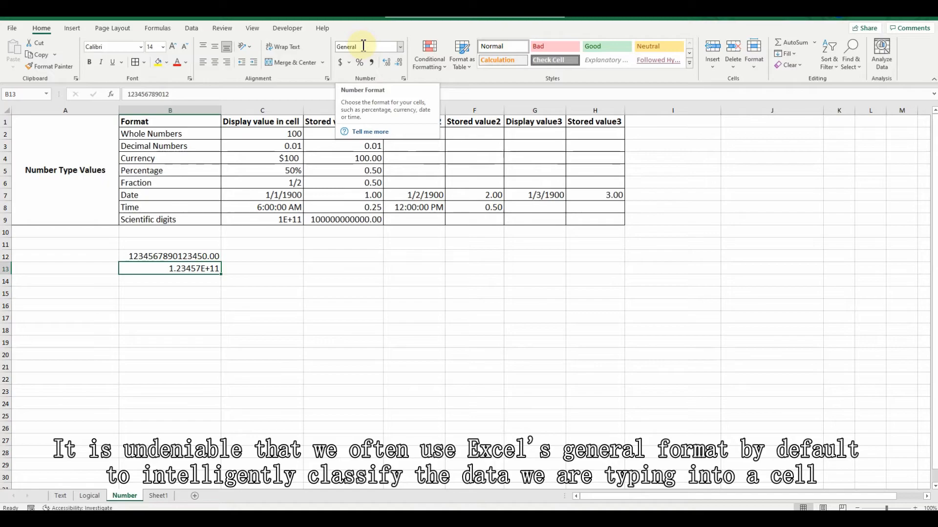
Apply the General number format to cell B13
{"action": "left_click", "coordinate": [400, 46]}
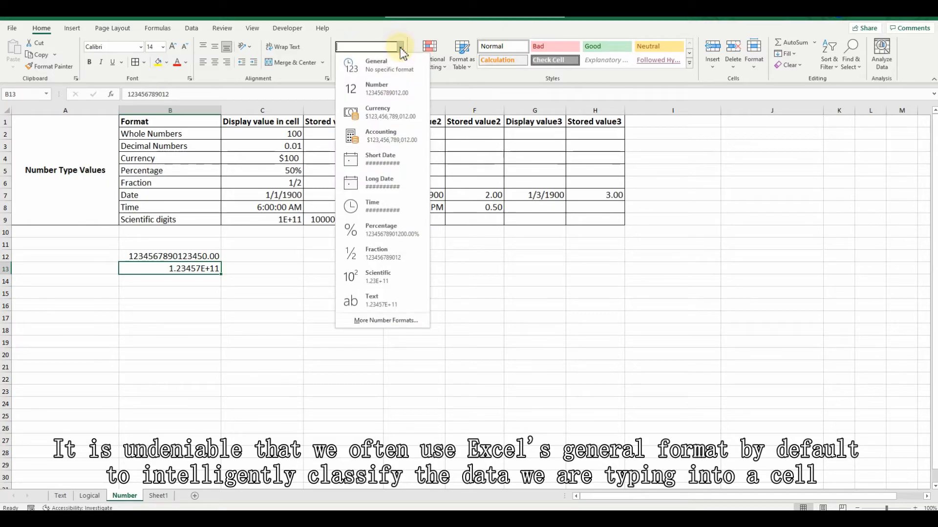
{"action": "left_click", "coordinate": [389, 73]}
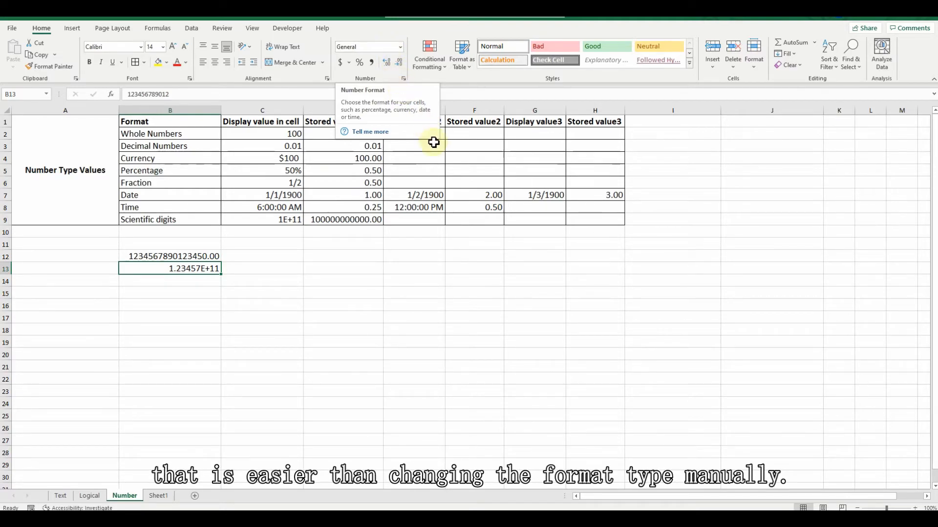
Enter 100 in cell E12 and the label "SSN Number" in cell E13
{"action": "left_click", "coordinate": [421, 257]}
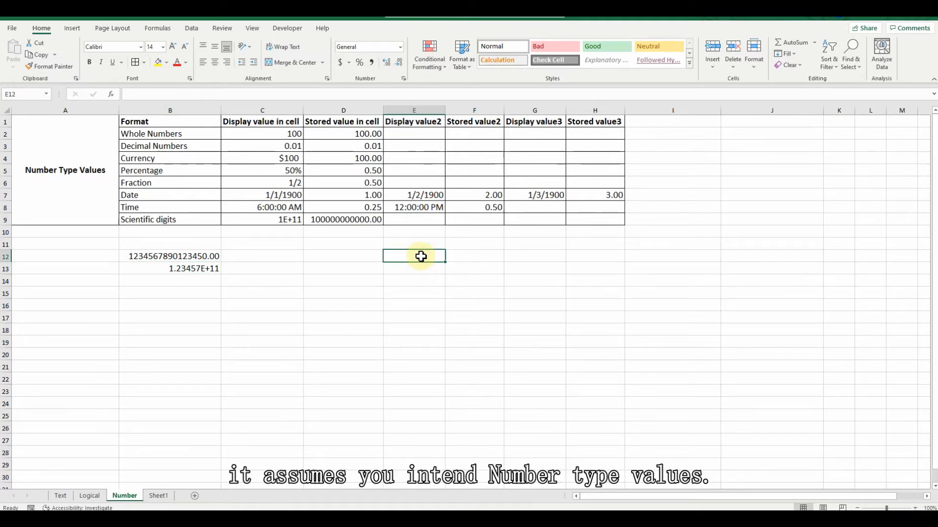
{"action": "type", "text": "100"}
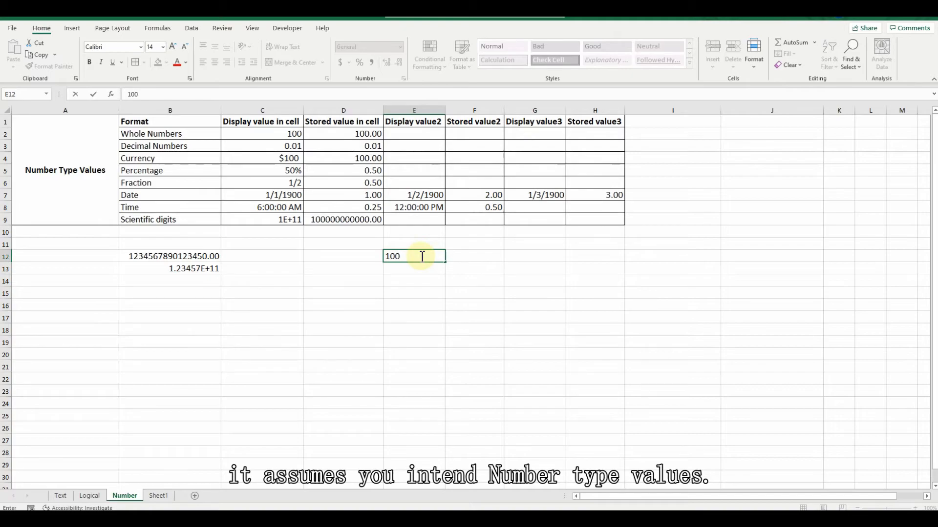
{"action": "key", "text": "Return"}
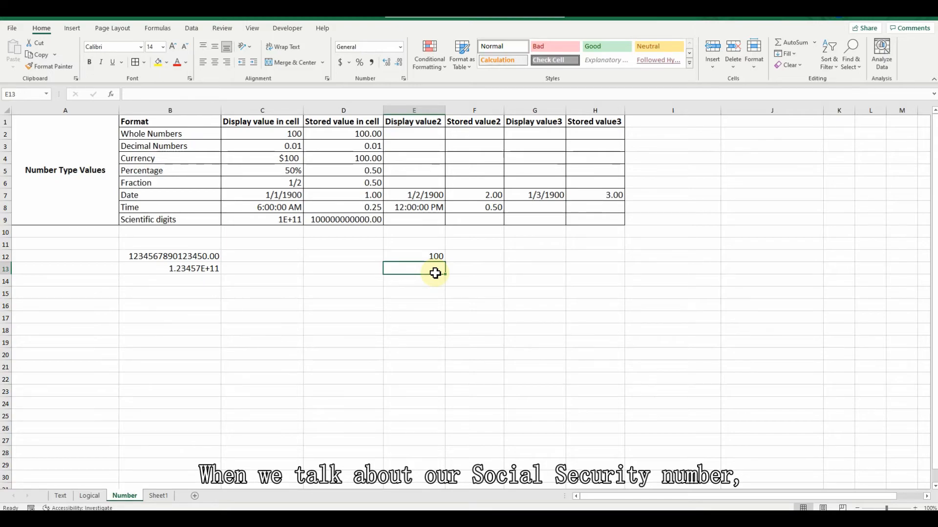
{"action": "type", "text": "SSN"}
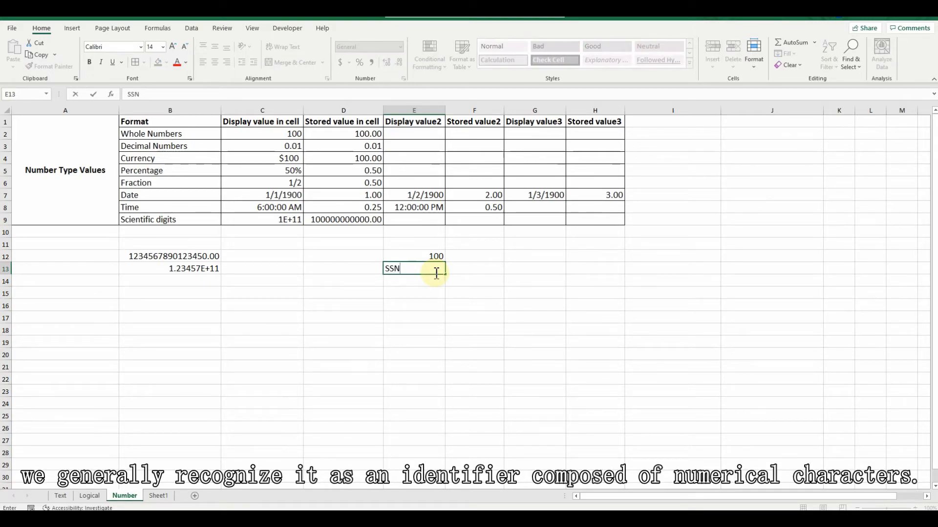
{"action": "type", "text": " Number"}
Enter the sample Social Security number with its leading zeros in General-format cell F13, without a quote prefix
{"action": "left_click", "coordinate": [483, 269]}
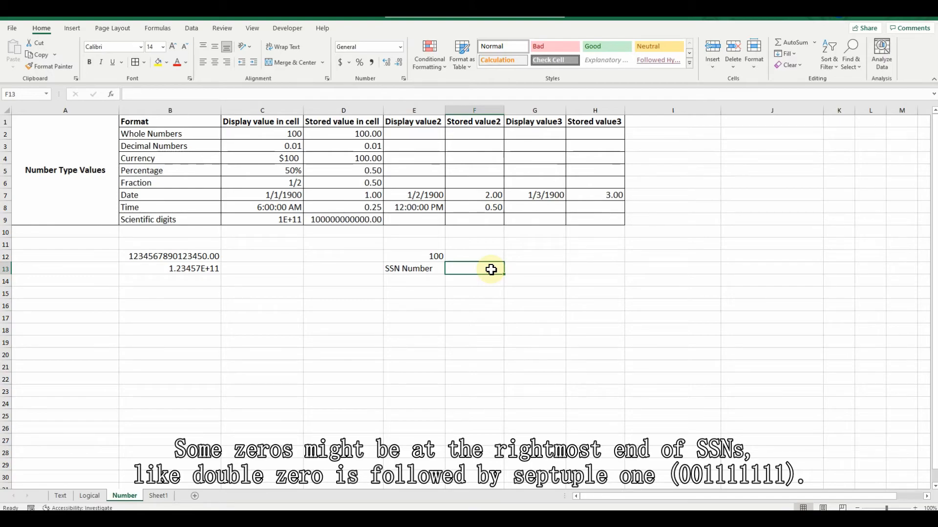
{"action": "type", "text": "00"}
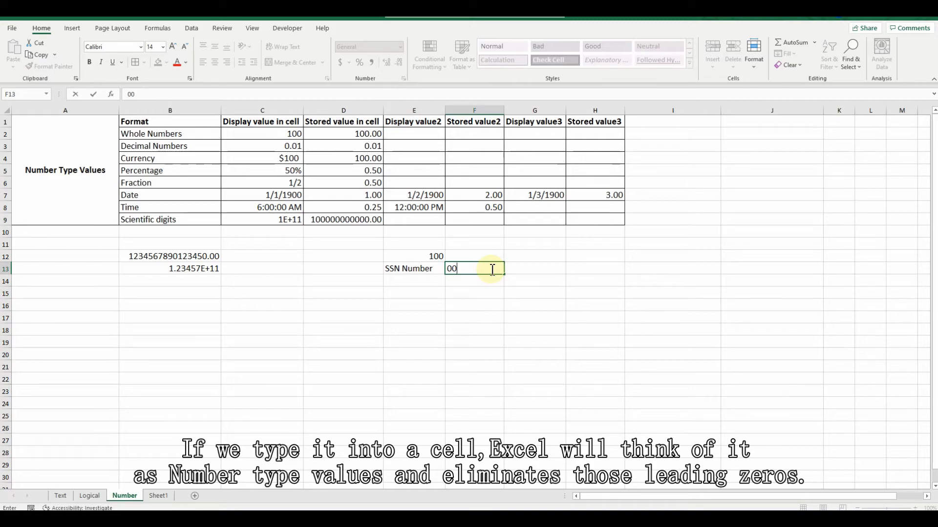
{"action": "type", "text": "1111111"}
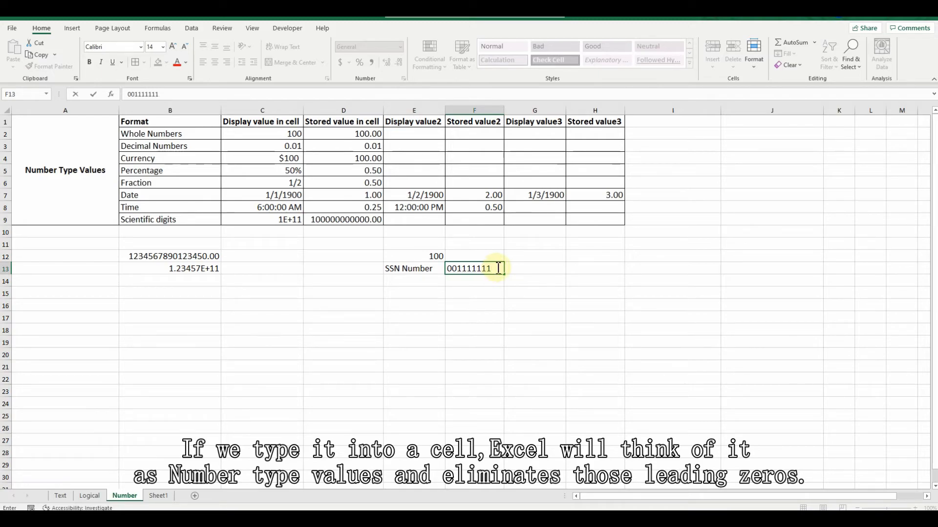
{"action": "key", "text": "Return"}
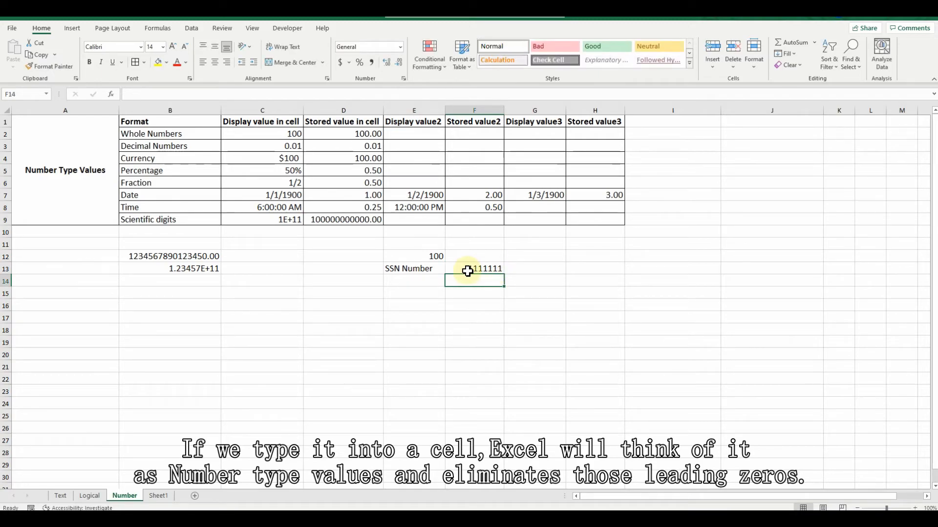
Enter the same Social Security number in cell G13 as text, prefixed with a single quote to keep its leading zeros
{"action": "left_click", "coordinate": [530, 269]}
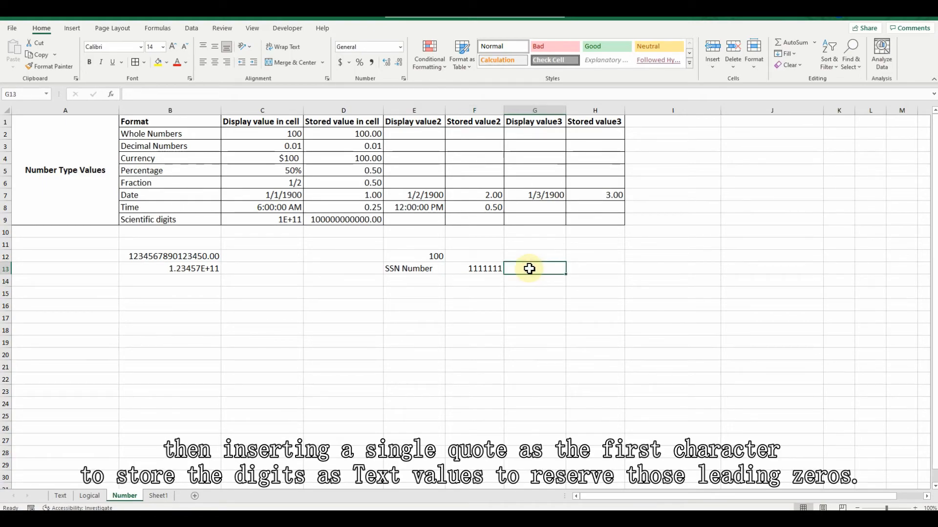
{"action": "type", "text": "'"}
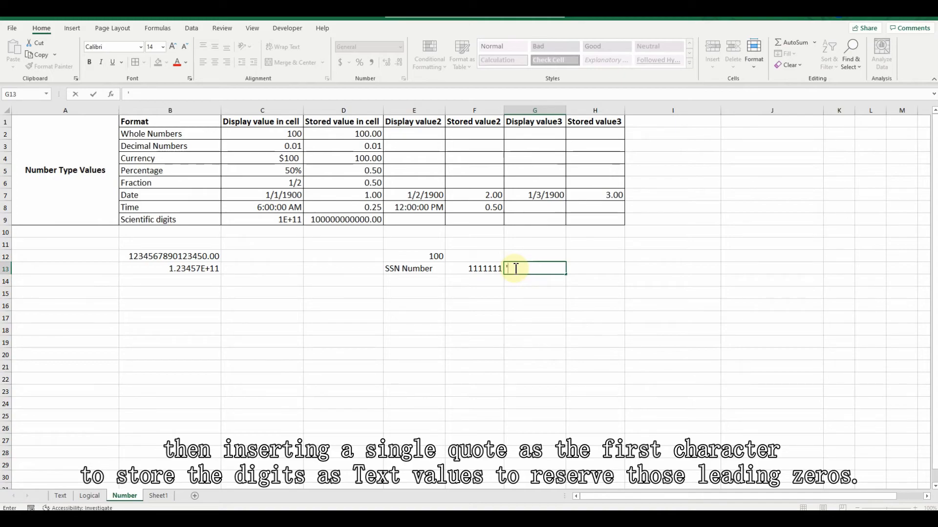
{"action": "type", "text": "001111111"}
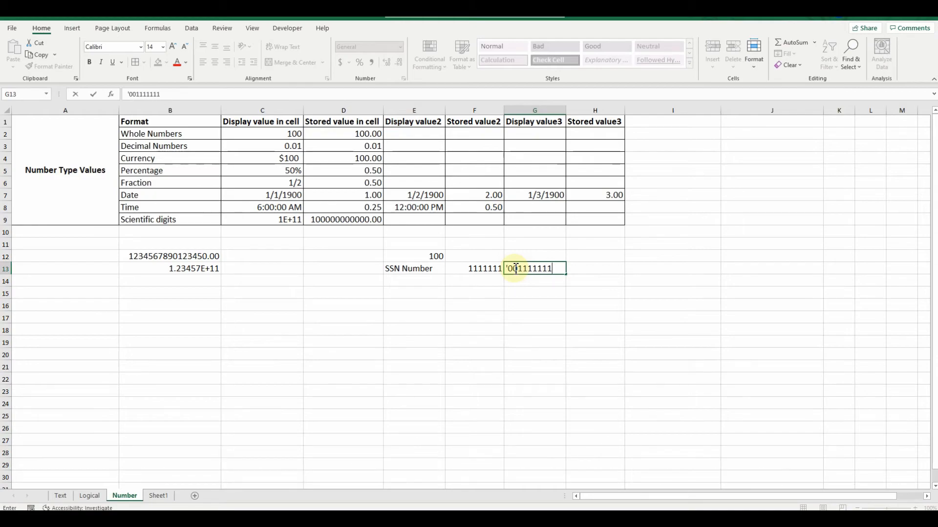
{"action": "key", "text": "Return"}
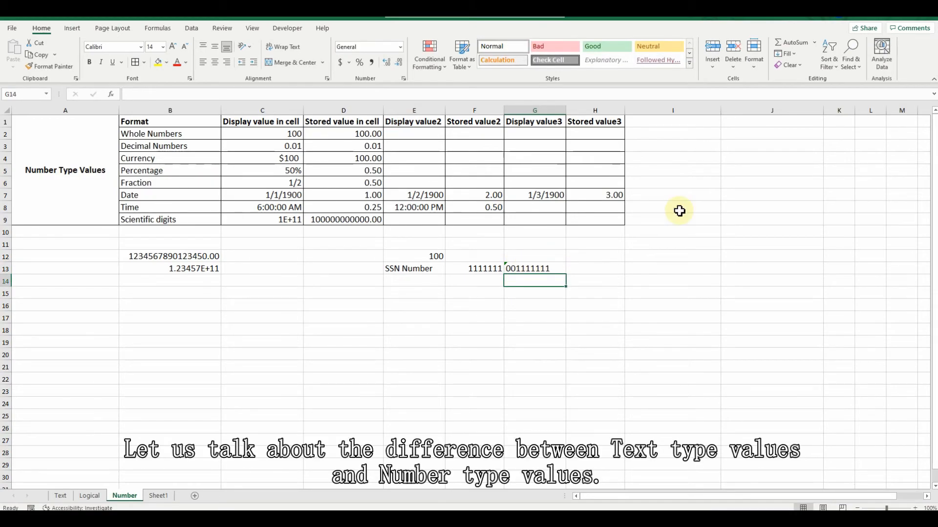
{"action": "key", "text": "Up"}
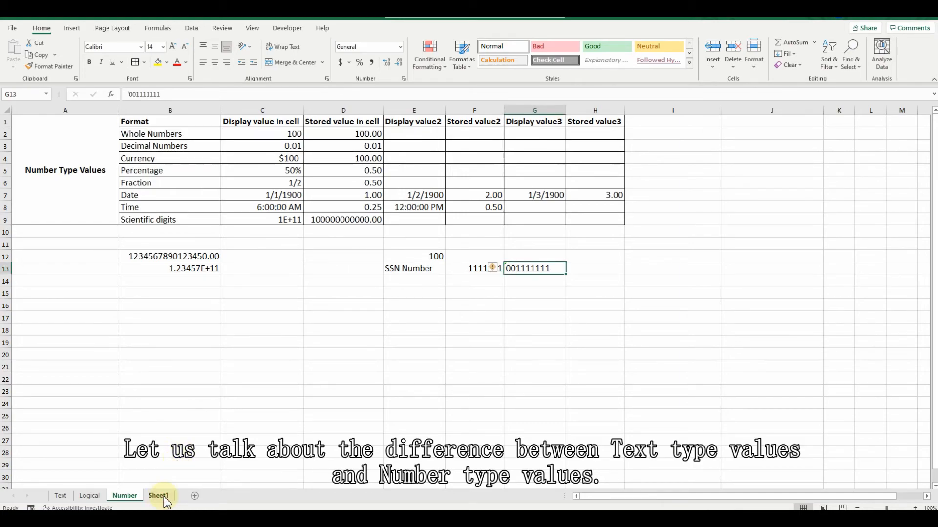
Open the Sheet1 worksheet that compares text type values with number type values
{"action": "left_click", "coordinate": [164, 500]}
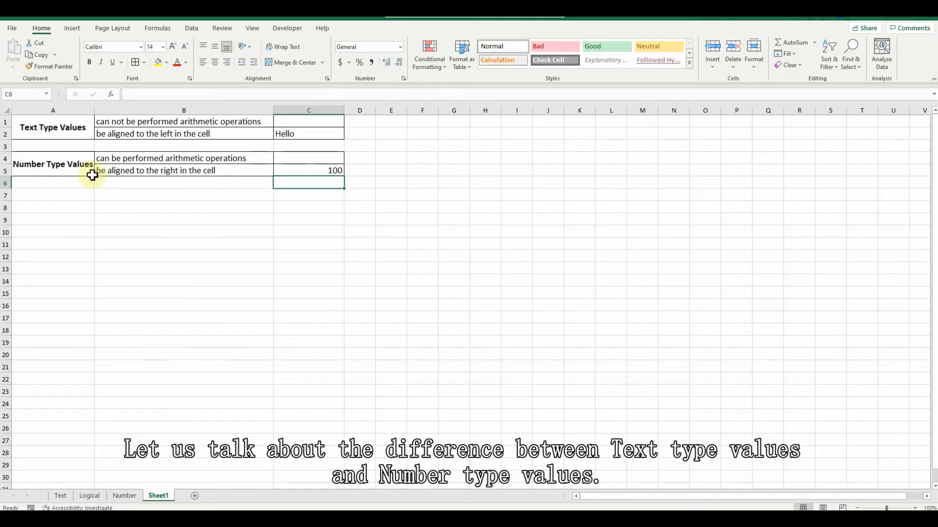